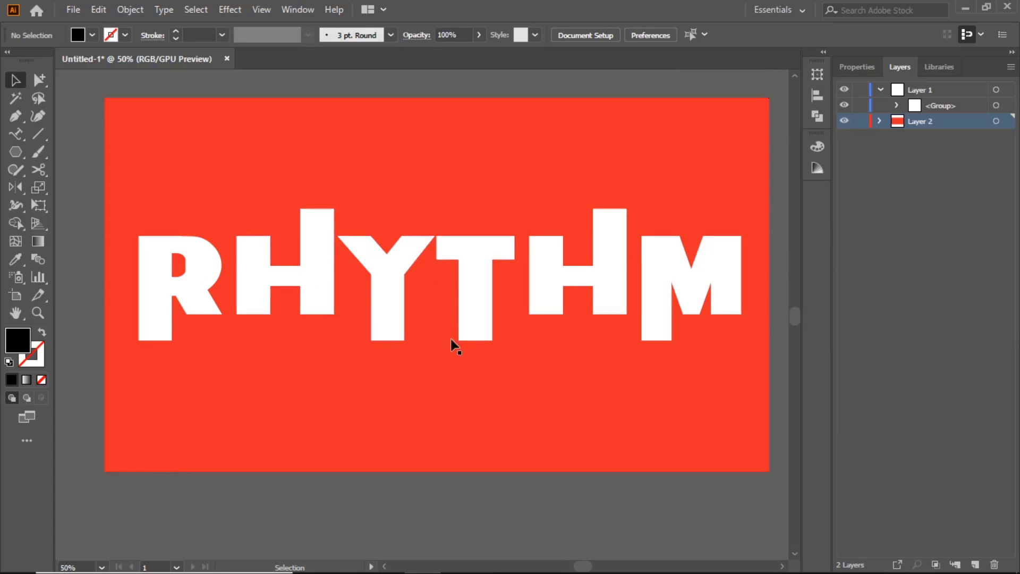
- Try erasing a horizontal band across the middle of the RHYTHM lettering with the Eraser, and undo it
click(477, 247)
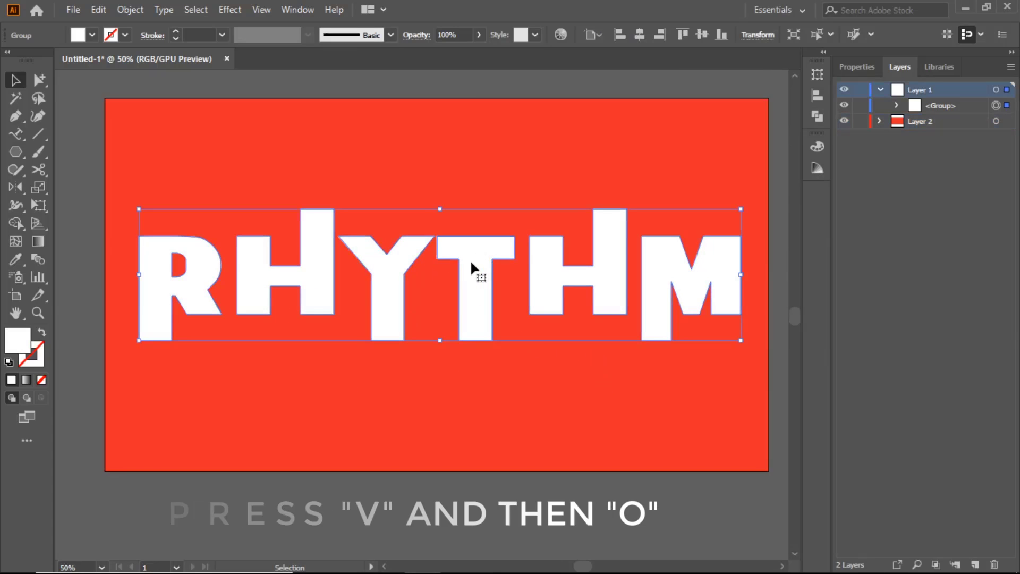
key(o)
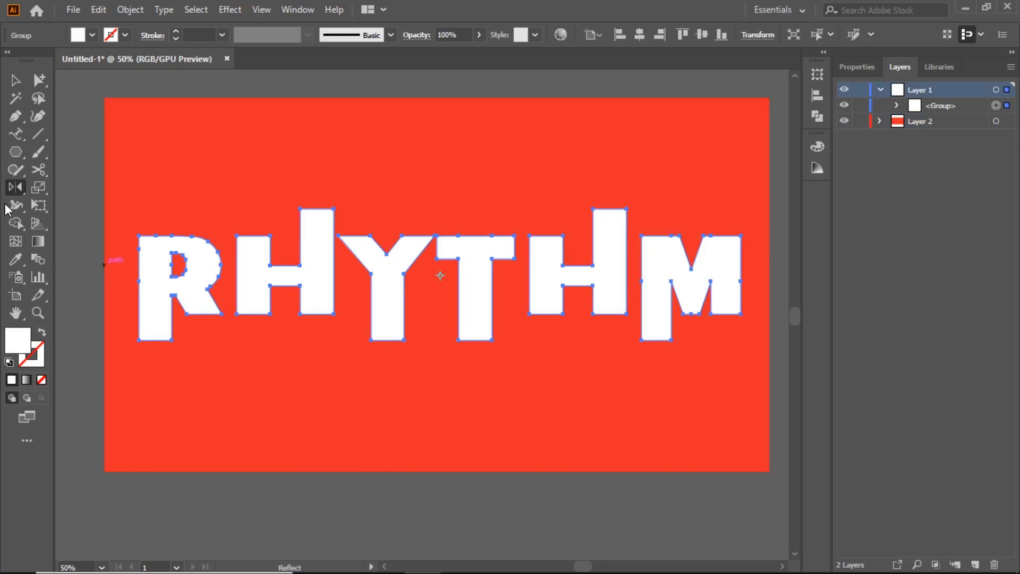
drag(33, 171, 81, 167)
mouse_move(125, 281)
mouse_down()
mouse_move(173, 280)
mouse_move(795, 361)
mouse_up()
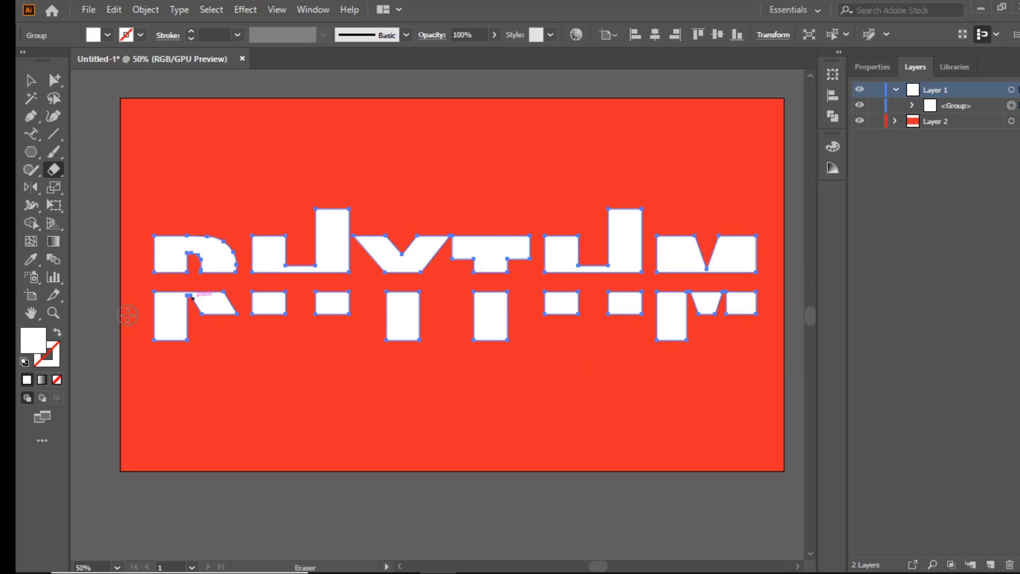
key(ctrl+z)
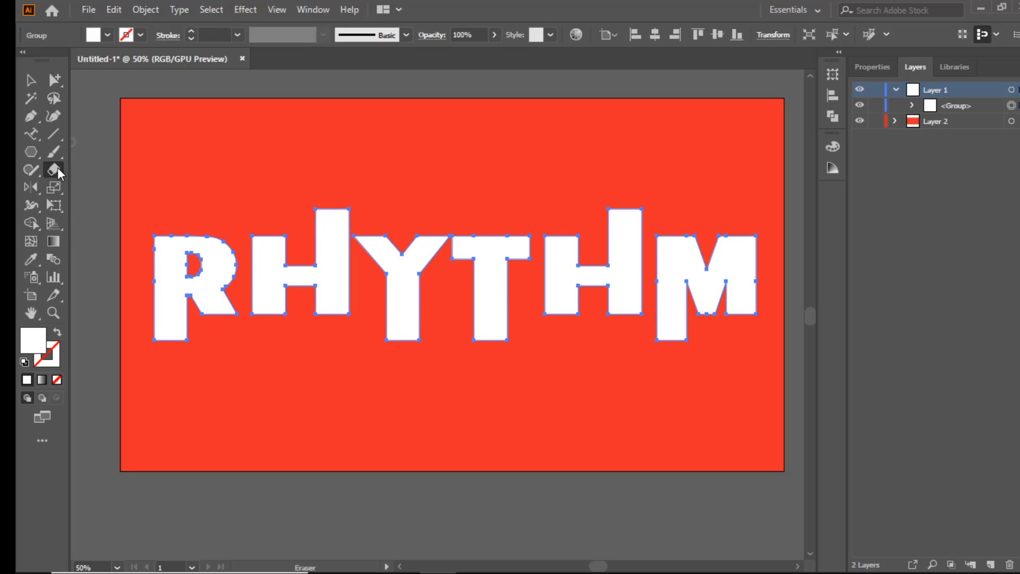
- Cut the R with the Scissors at the lower-left corner of its inner opening and at the stem's bottom corners
click(60, 173)
click(114, 187)
scroll(93, 287, up, 4)
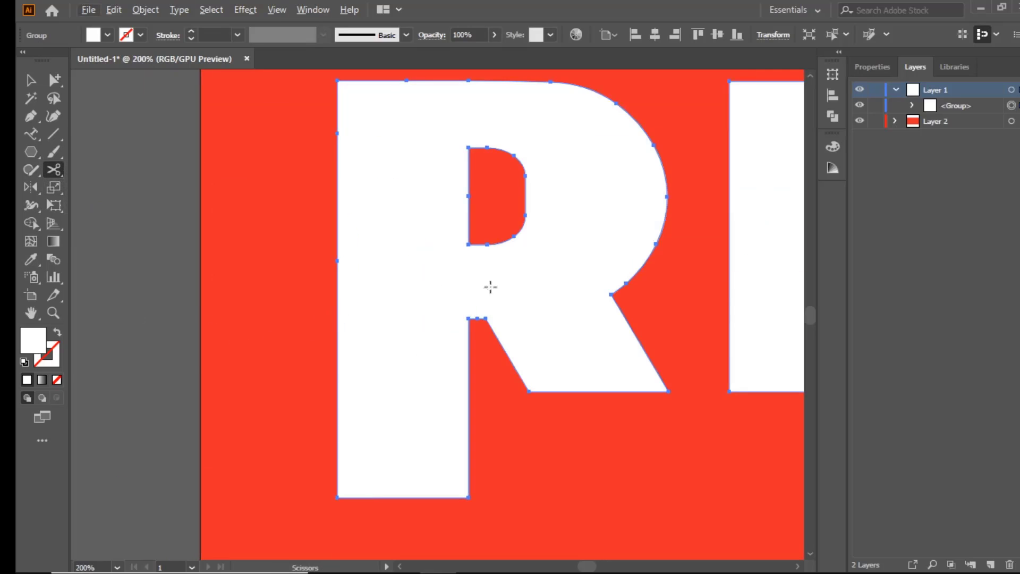
click(468, 244)
click(468, 244)
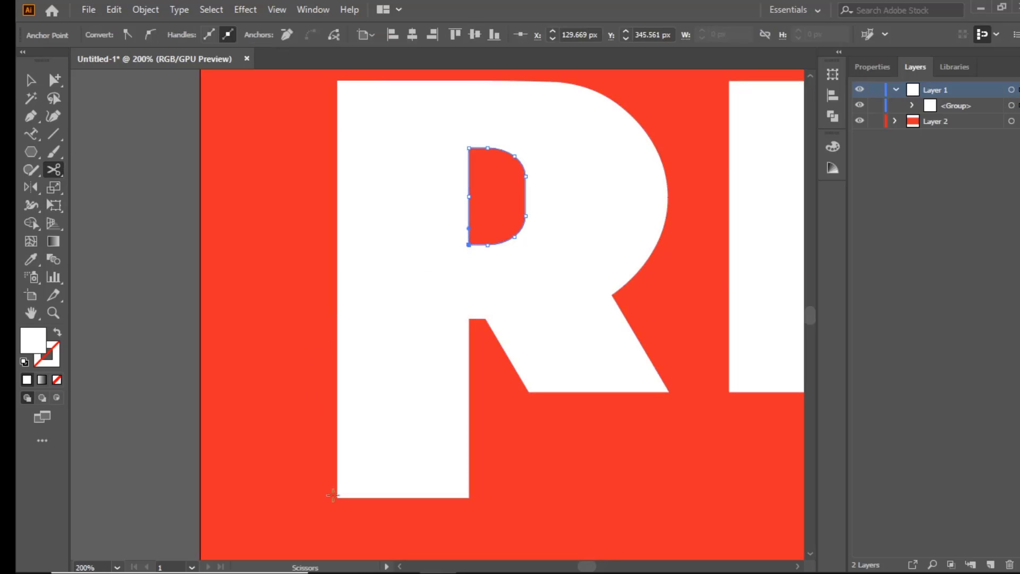
click(469, 498)
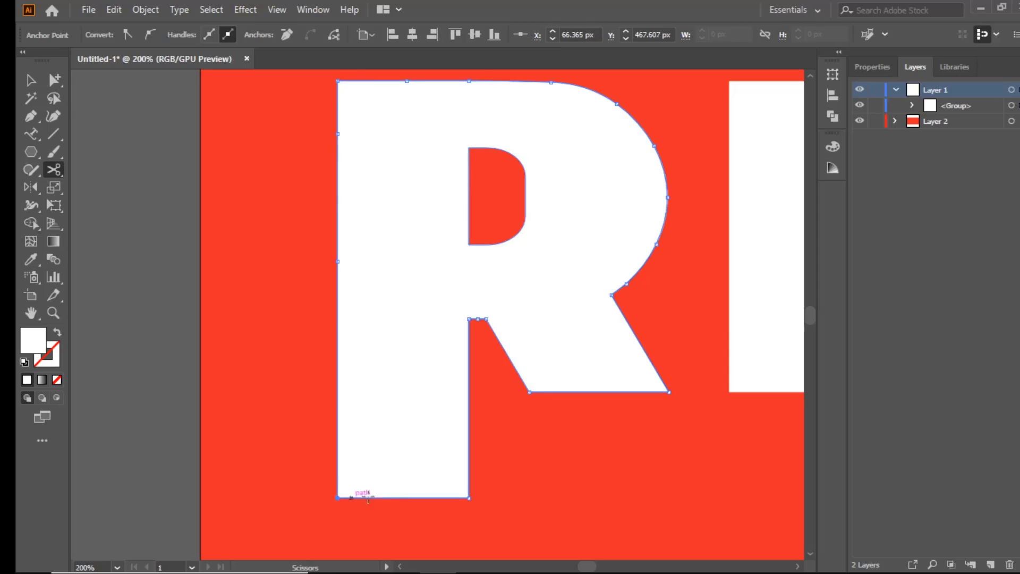
click(469, 499)
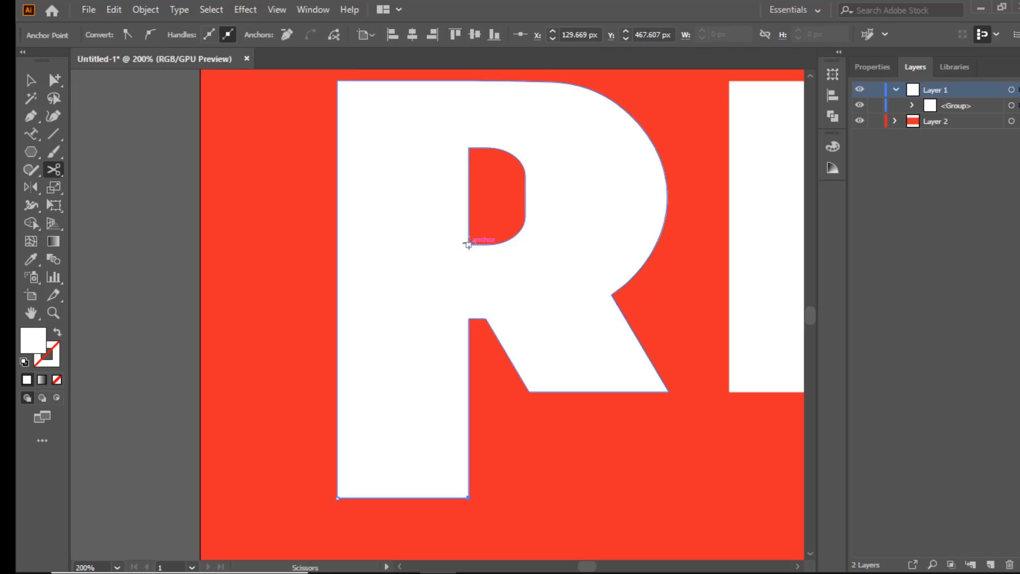
- Cut the R's outline with the Scissors near the stem's lower-left corner, at the inner notch, and at the leg's anchor points
click(337, 490)
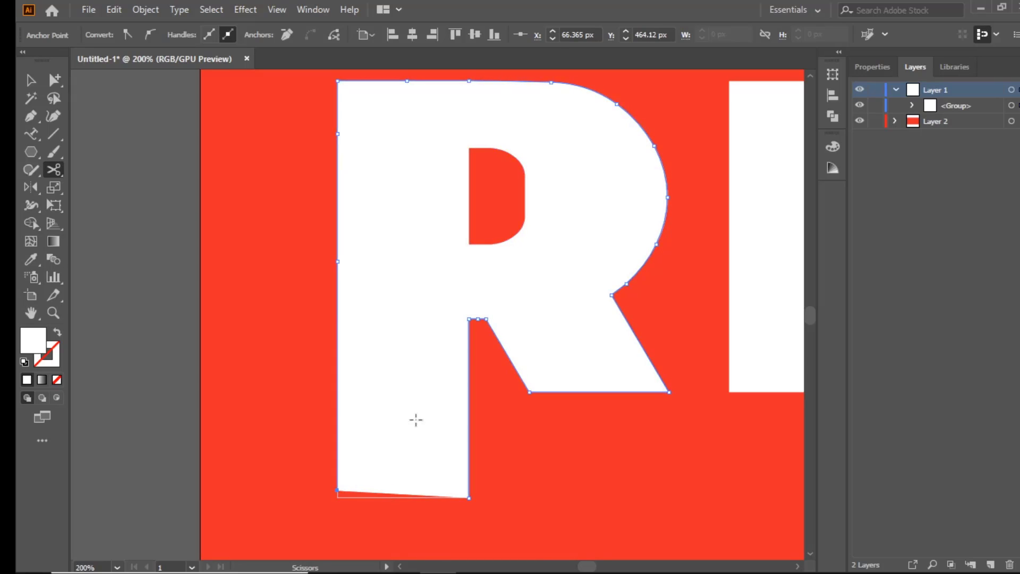
click(475, 319)
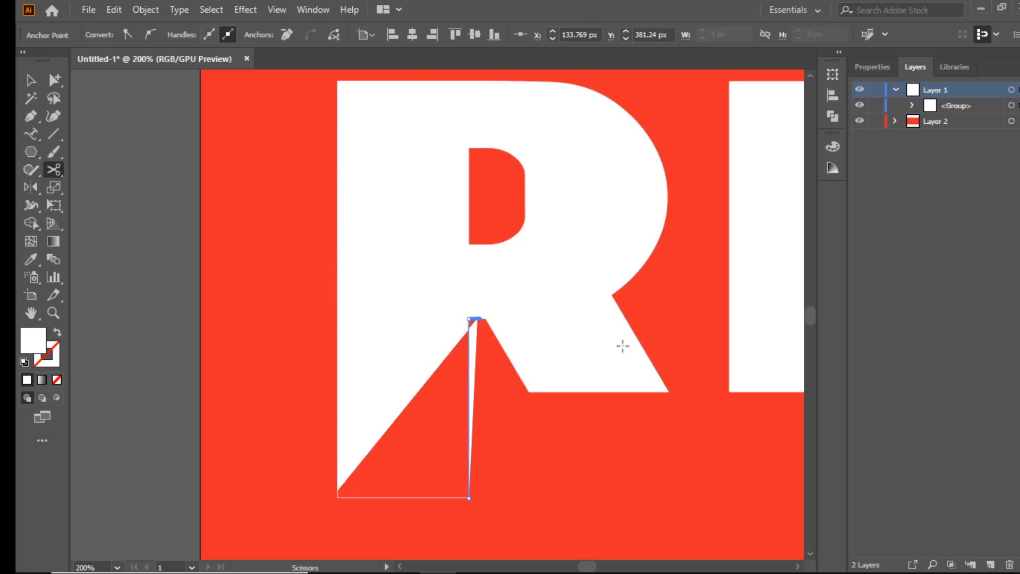
click(611, 294)
click(485, 318)
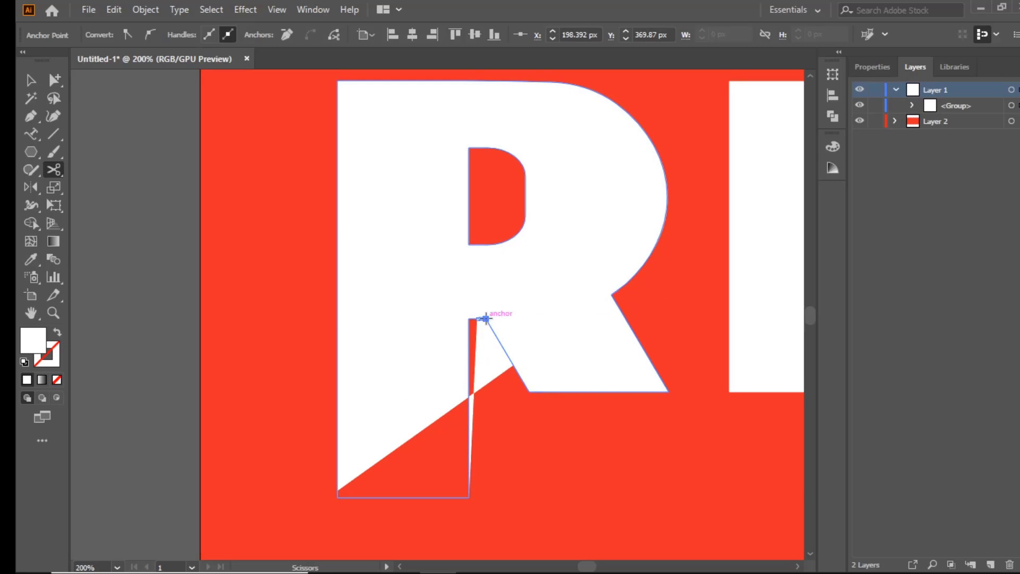
click(531, 390)
scroll(499, 449, down, 4)
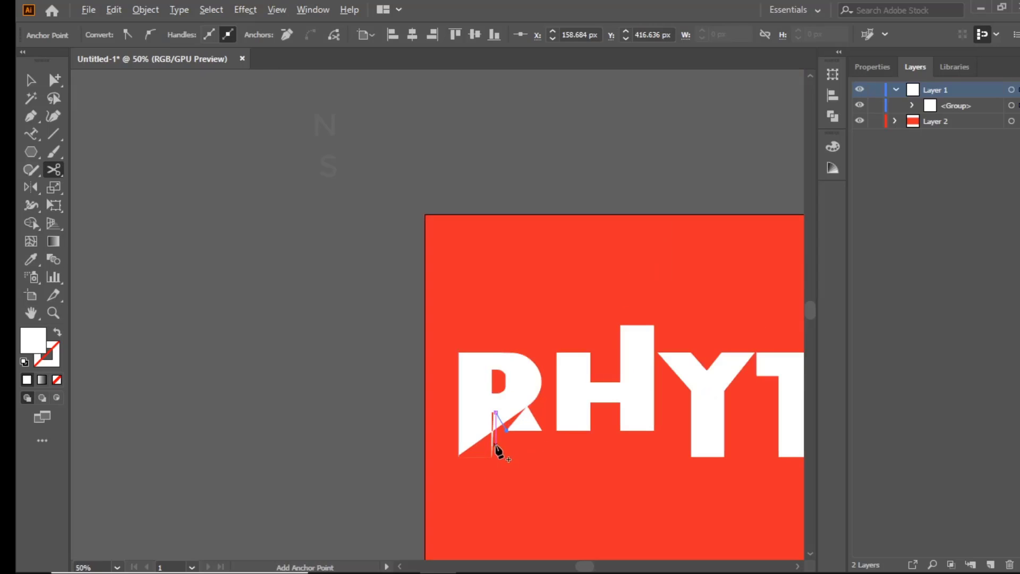
- Undo the Scissors cuts on the R until the letter is whole again
scroll(424, 425, down, 3)
scroll(554, 479, up, 3)
scroll(470, 461, down, 2)
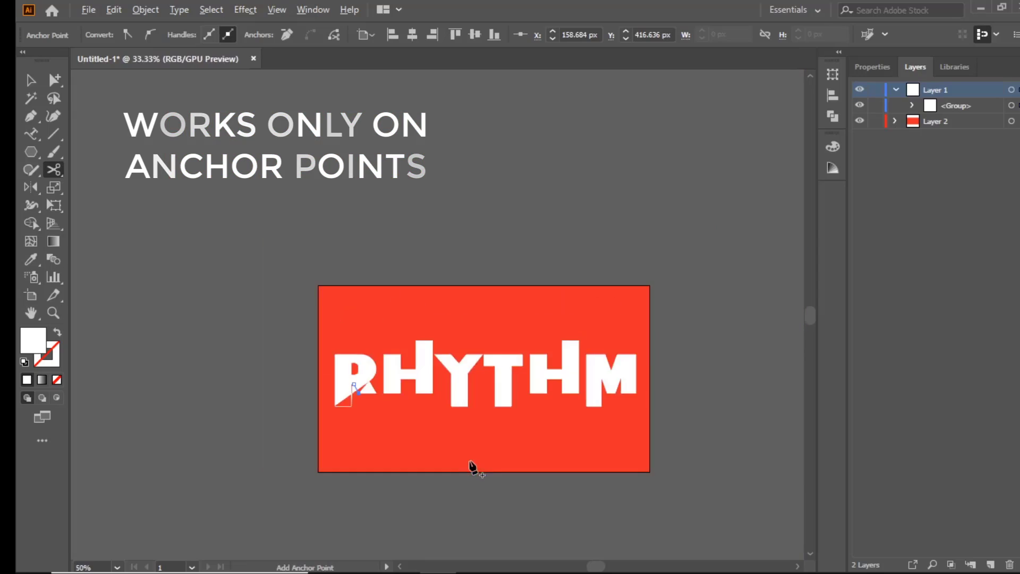
scroll(472, 466, up, 1)
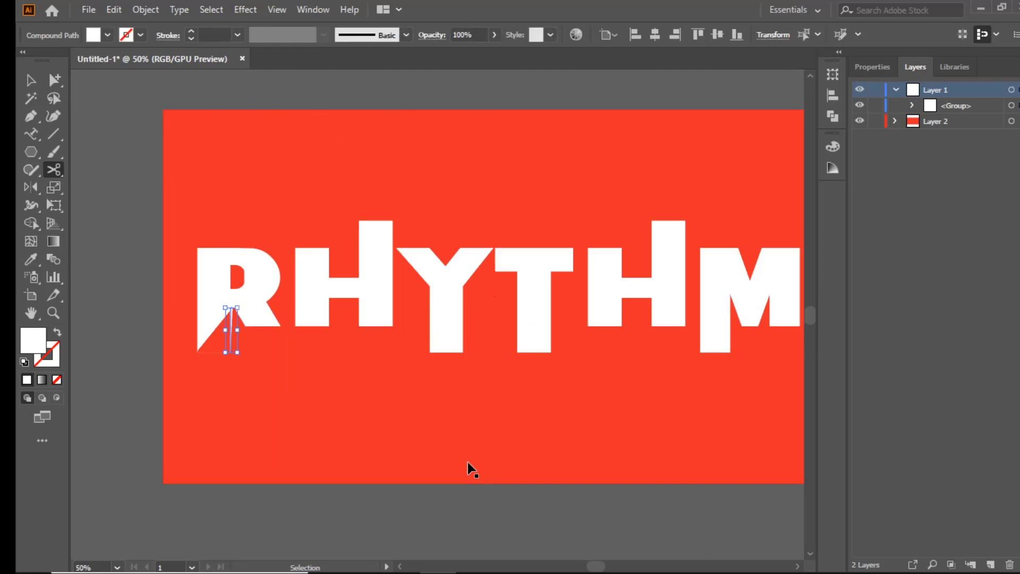
key(ctrl+z)
key(ctrl+shift+z)
key(ctrl+z)
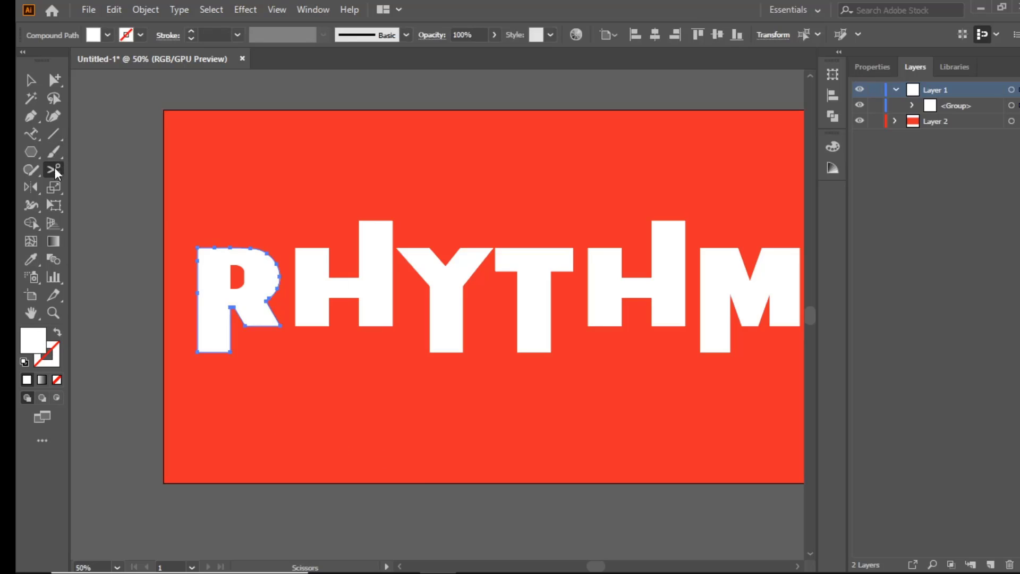
- Slice the R and the Y's stem with the Knife tool, and move the Y's cut piece away below the letters
mouse_move(54, 168)
mouse_down()
mouse_move(66, 184)
mouse_move(130, 206)
mouse_up()
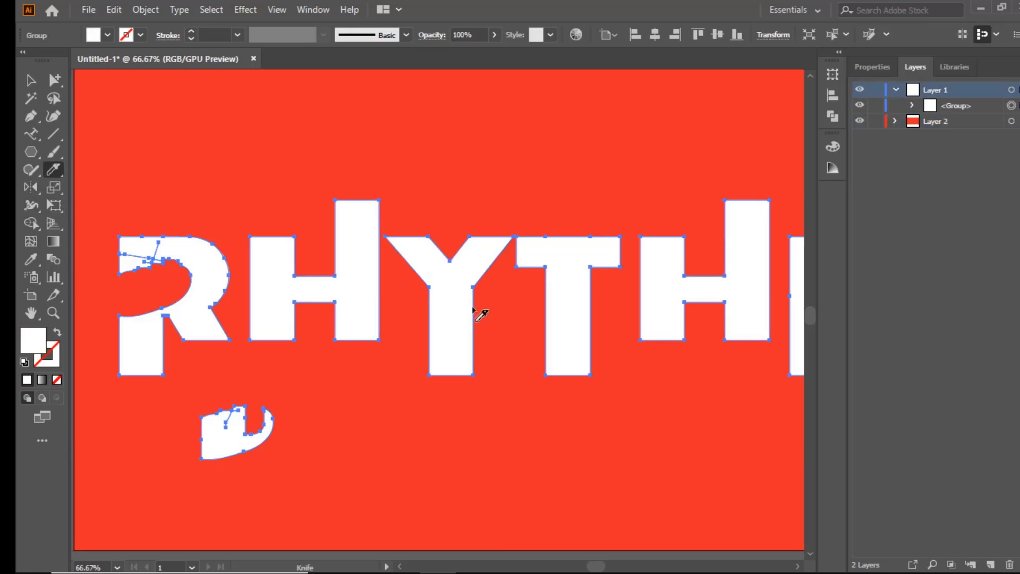
mouse_move(392, 351)
mouse_down()
mouse_move(510, 283)
mouse_move(501, 312)
mouse_move(416, 359)
mouse_move(394, 351)
mouse_up()
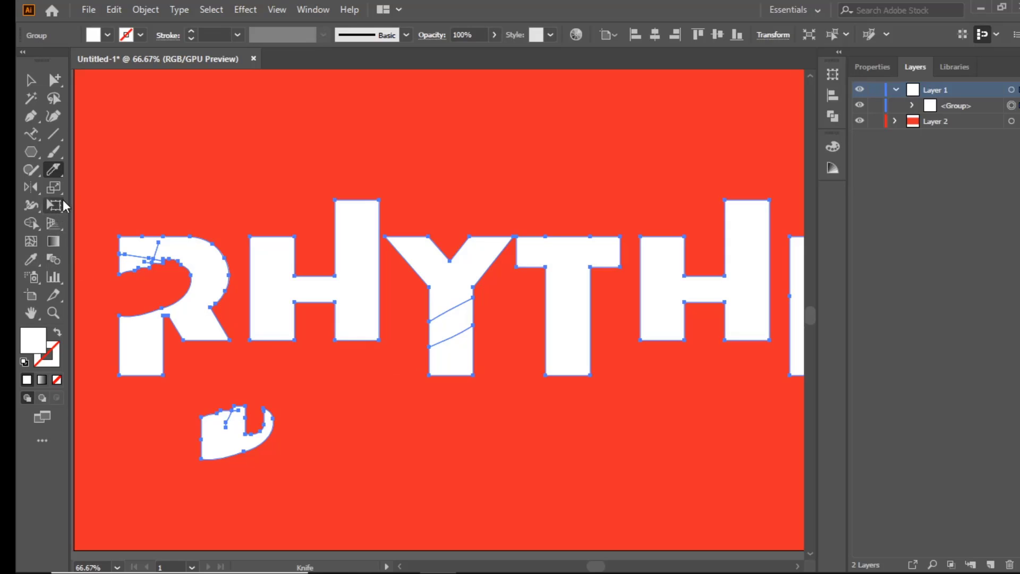
click(54, 80)
click(451, 435)
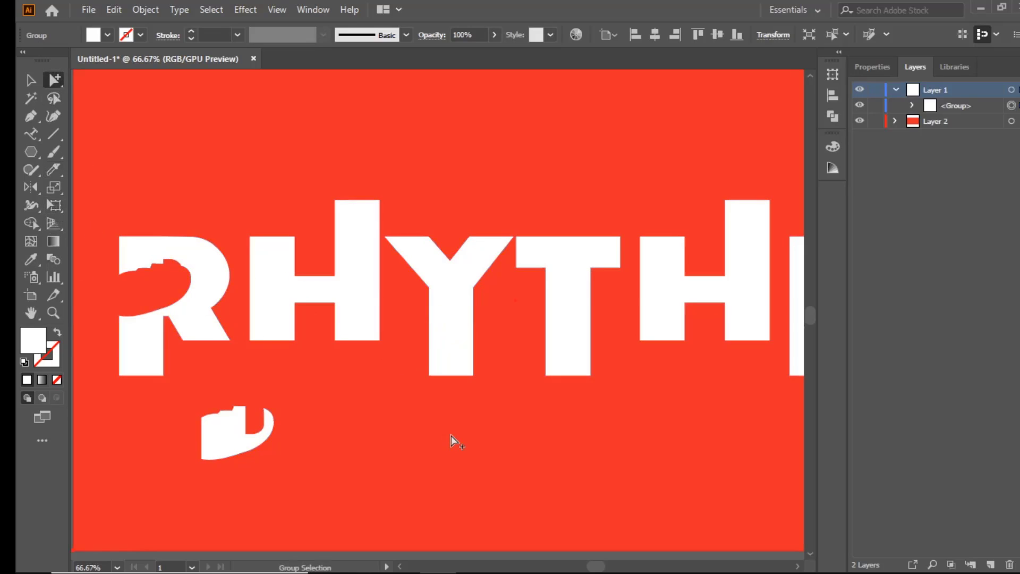
drag(438, 334, 366, 406)
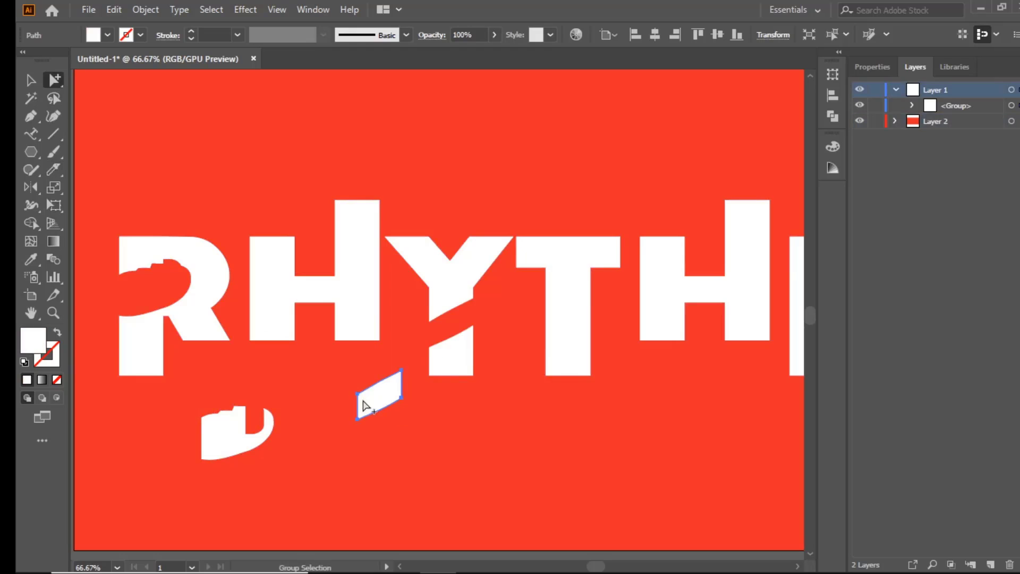
click(501, 446)
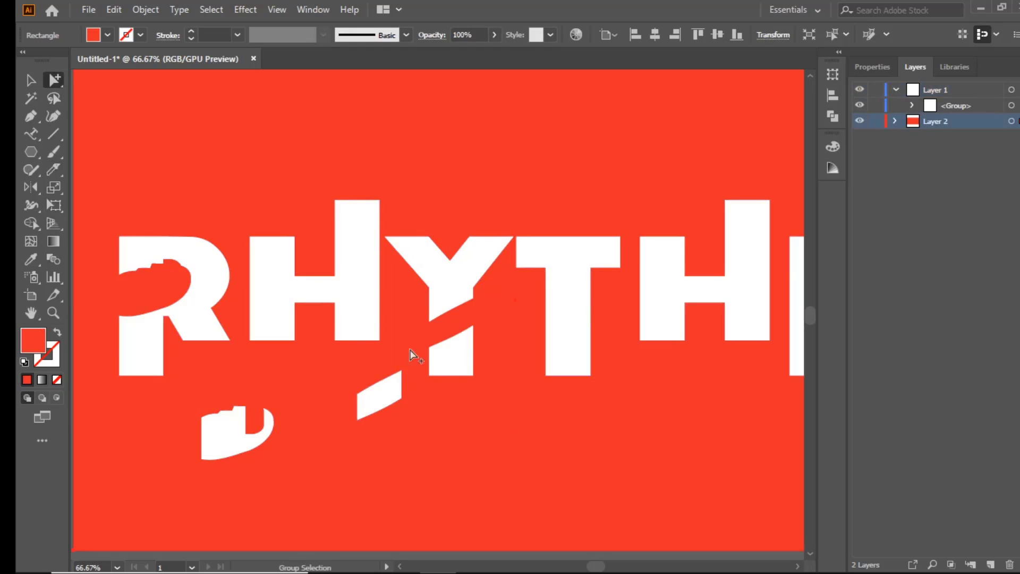
- Undo the Knife cuts and piece moves on the R and Y, and deselect the artwork
key(ctrl+z)
key(ctrl+z)
key(ctrl+z)
key(ctrl+z)
key(ctrl+z)
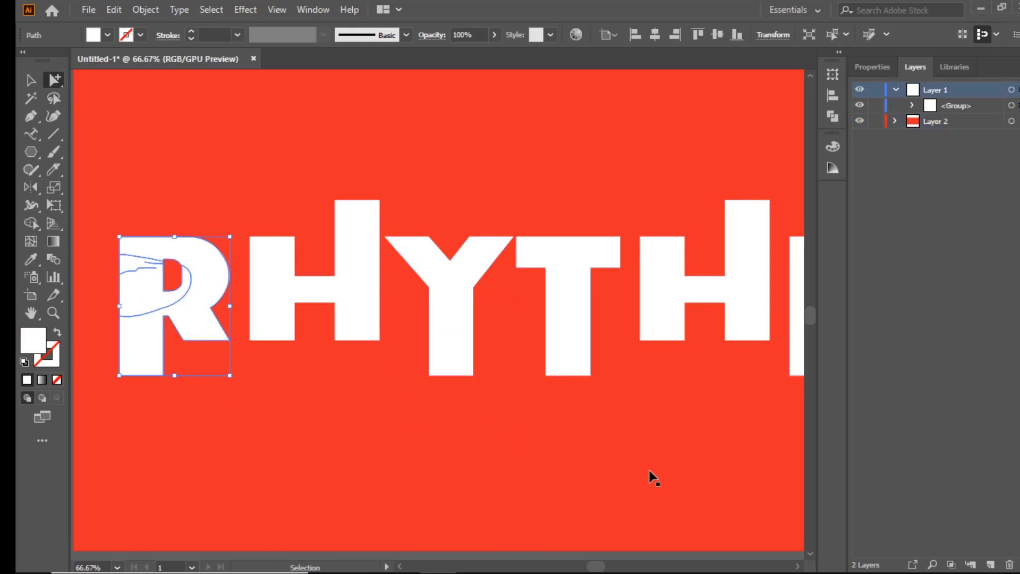
key(ctrl+z)
key(ctrl+z)
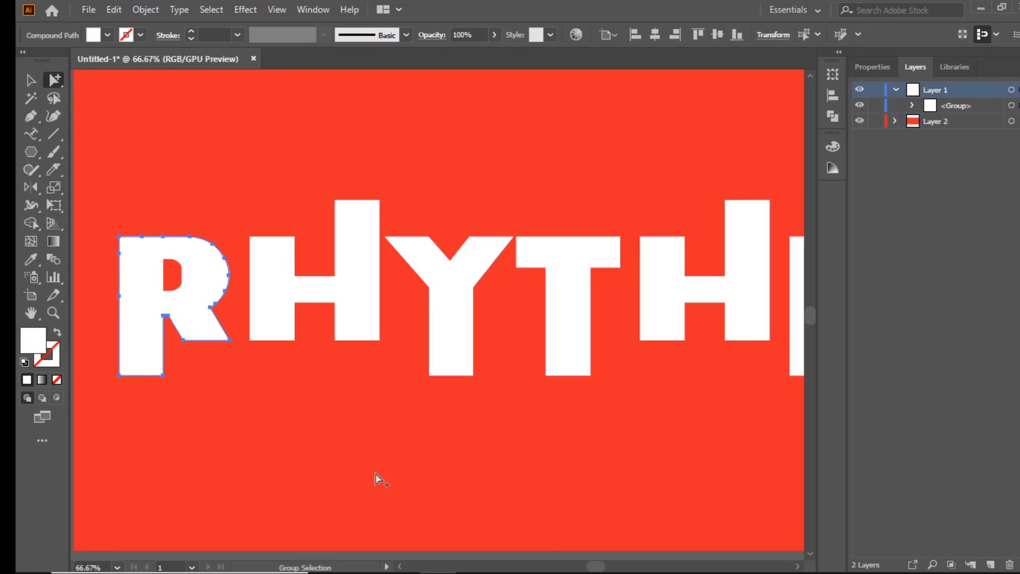
key(v)
click(397, 495)
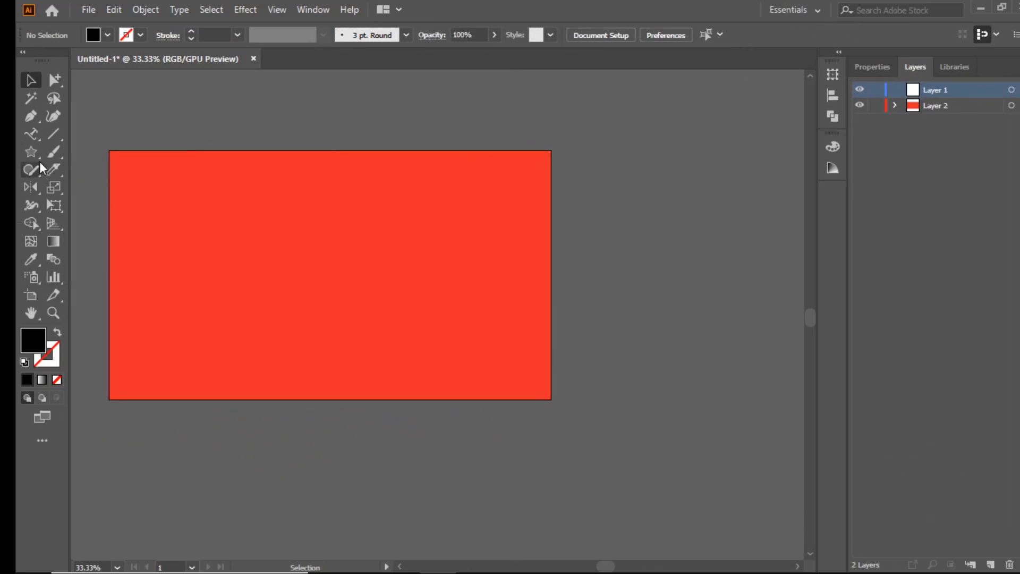
- Draw a six-sided polygon with the Polygon tool and center it horizontally and vertically on the red artboard
click(37, 151)
click(30, 154)
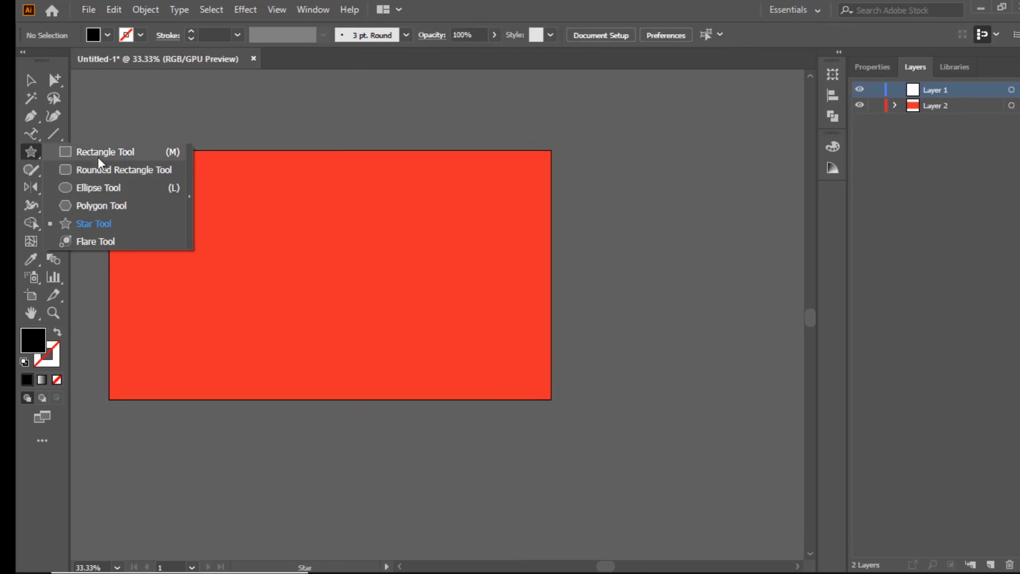
click(123, 206)
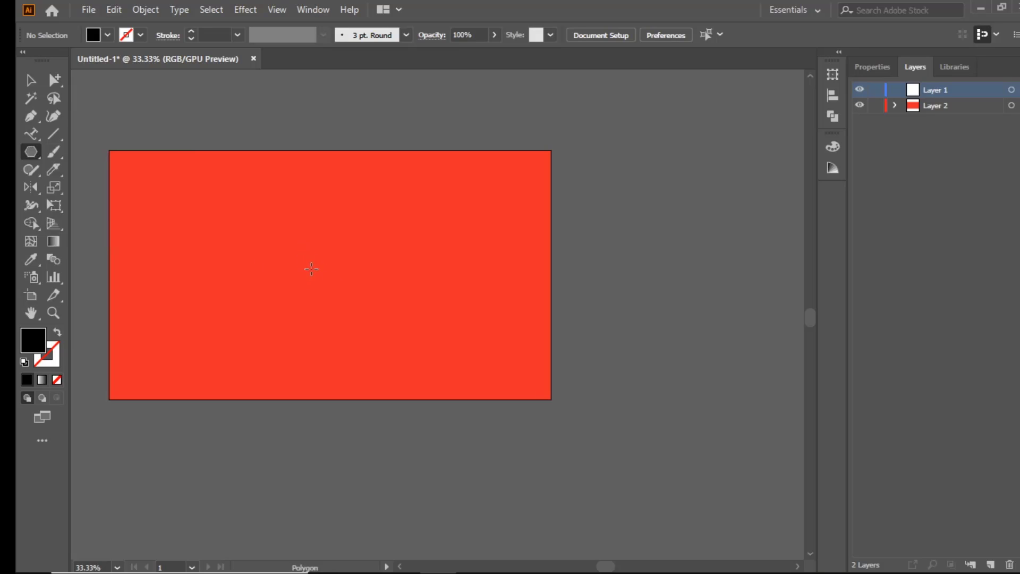
drag(311, 269, 361, 326)
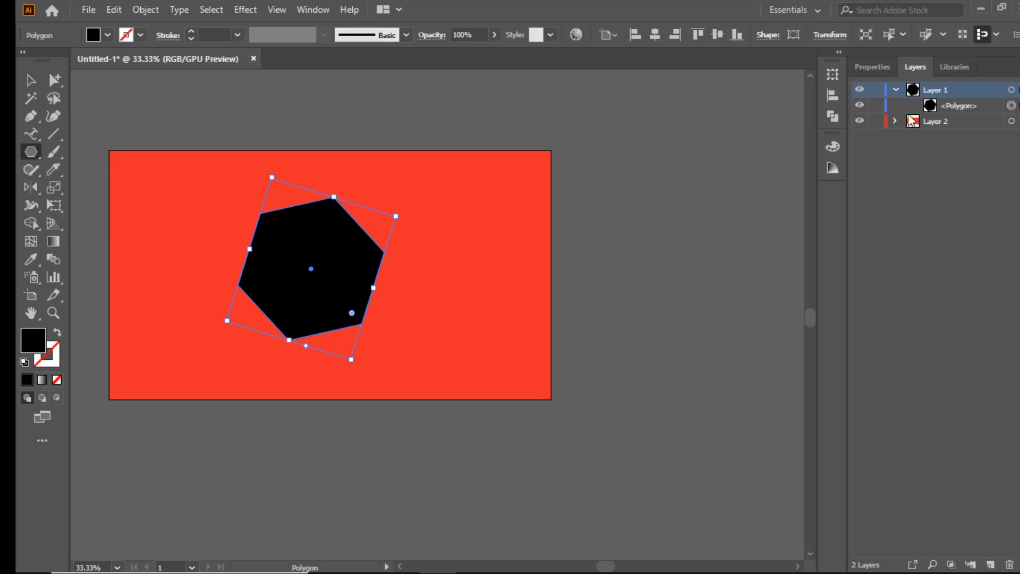
click(655, 35)
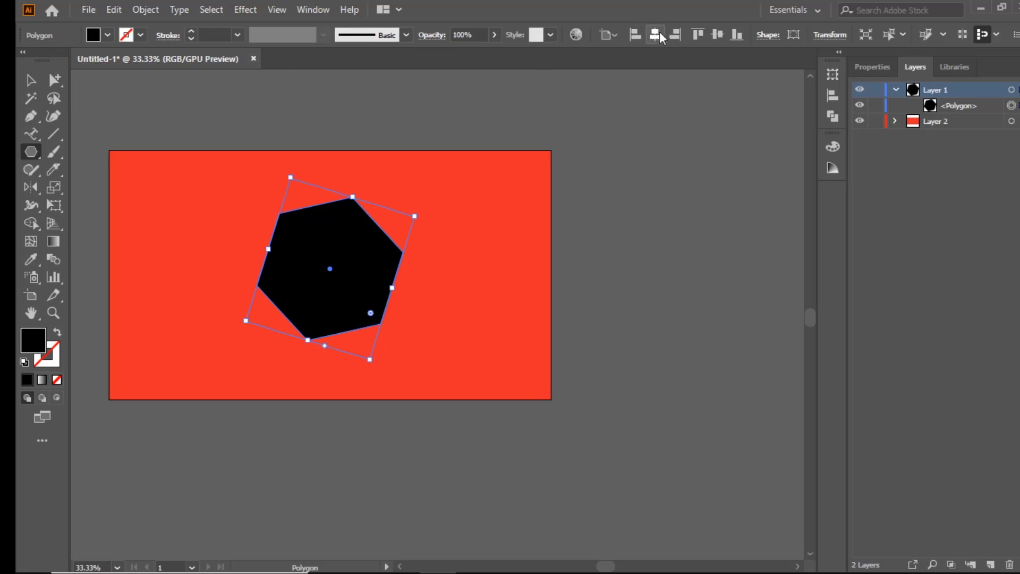
click(722, 32)
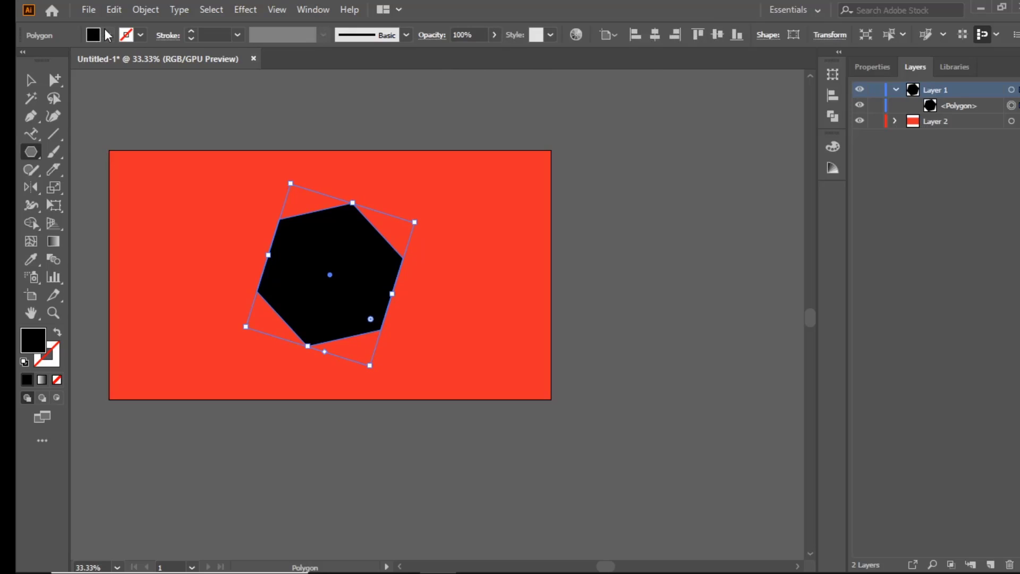
- Change the hexagon's fill color to white
click(107, 35)
click(45, 59)
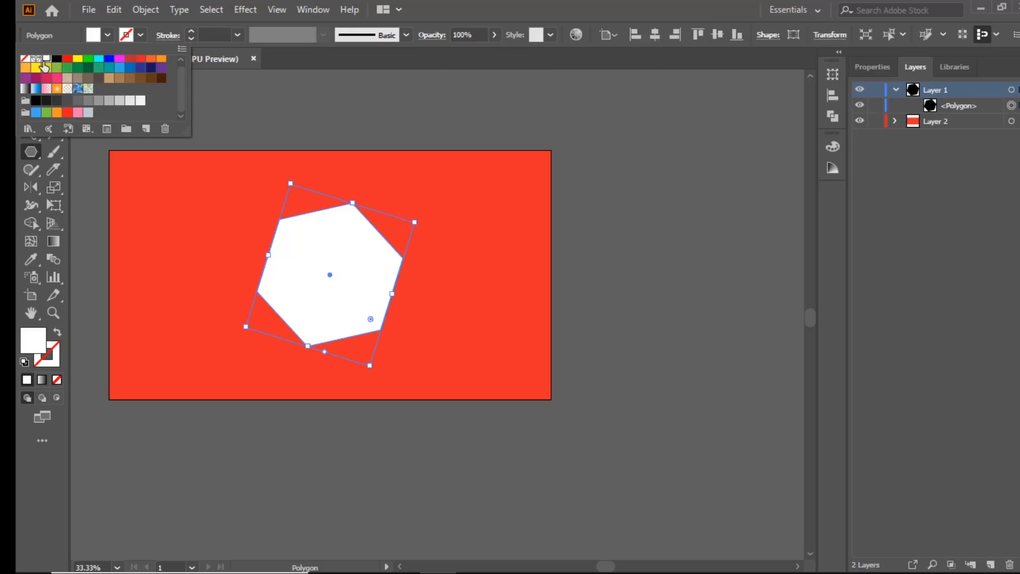
click(98, 34)
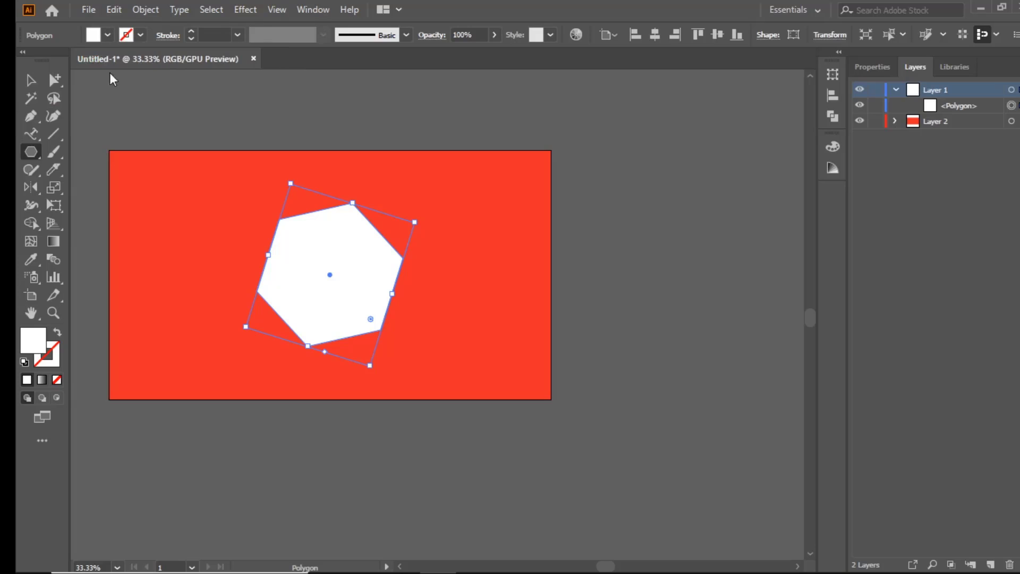
- Add type along the hexagon's path reading "ADOBE ILLUSTR" with the Type on a Path tool, and select all its characters
click(30, 134)
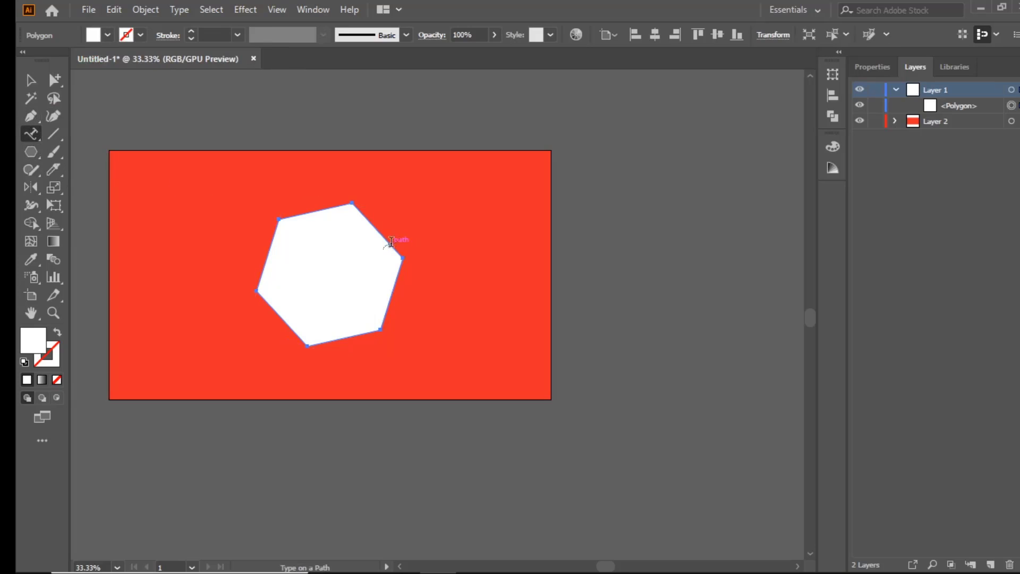
click(312, 214)
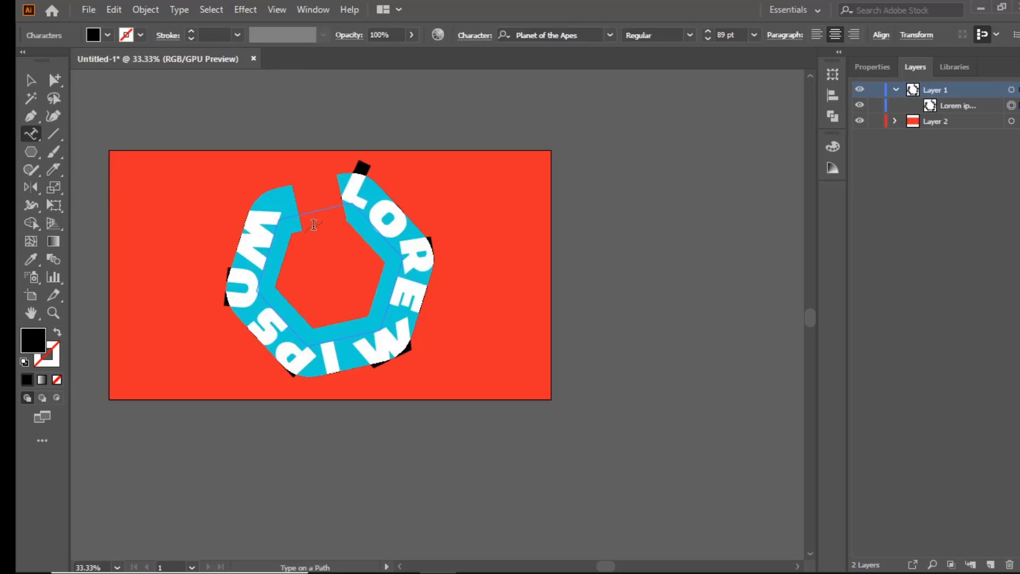
text(ADOBE ILL)
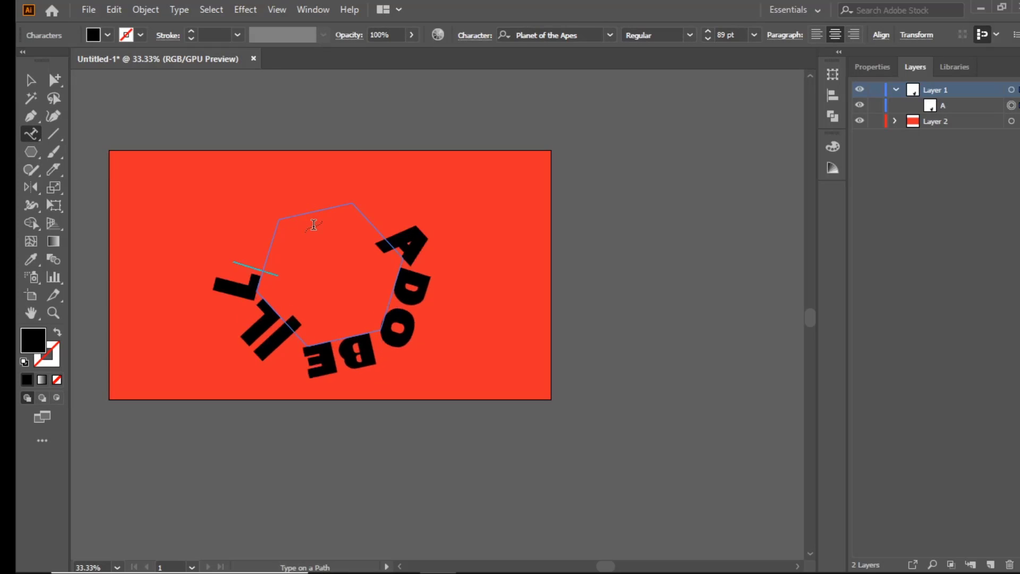
text(USTR)
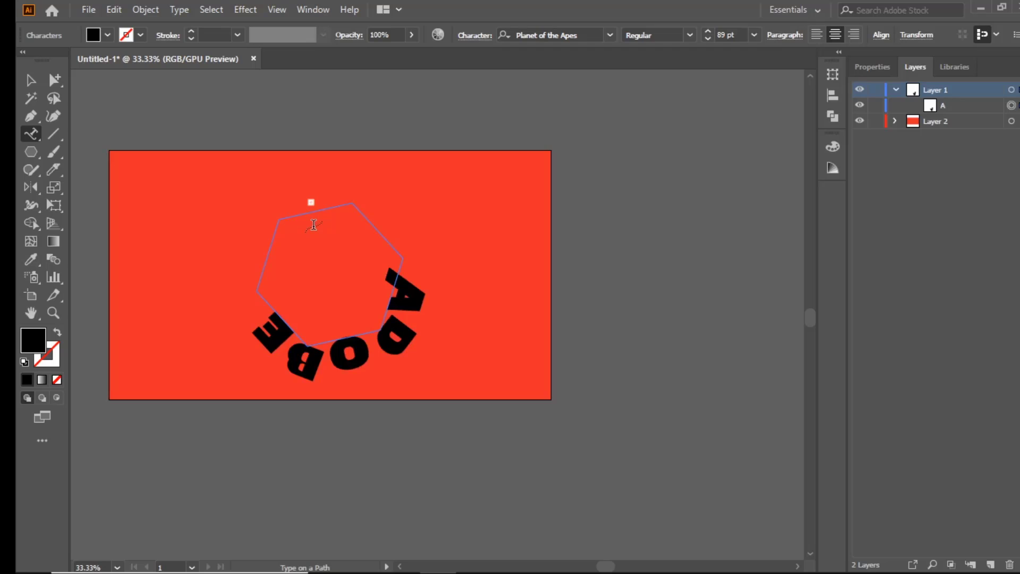
key(ctrl+a)
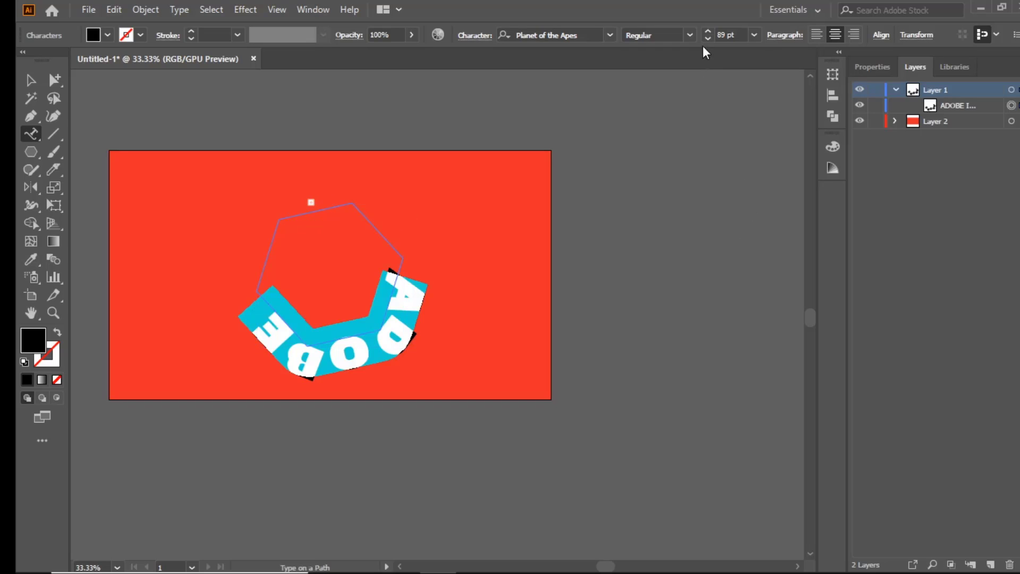
- Reduce the hexagon path type's font size to 65 pt and deselect it
click(709, 37)
click(709, 37)
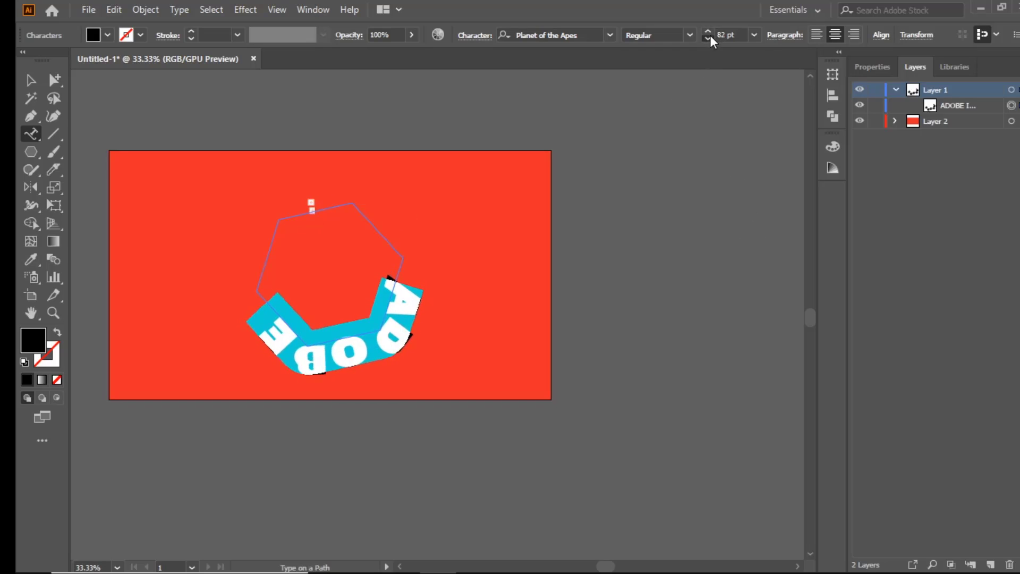
click(709, 37)
click(709, 38)
click(708, 37)
click(710, 39)
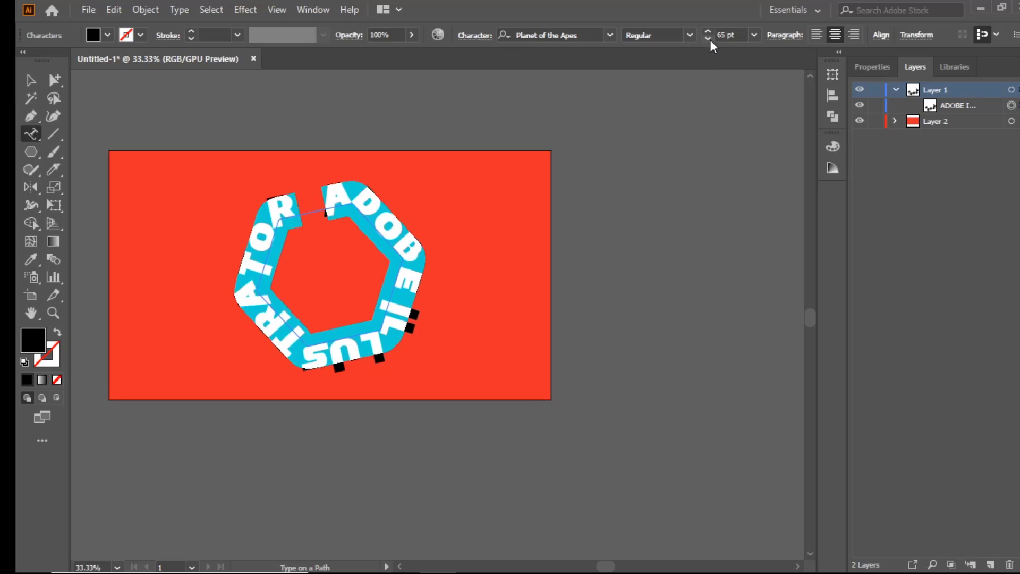
click(311, 196)
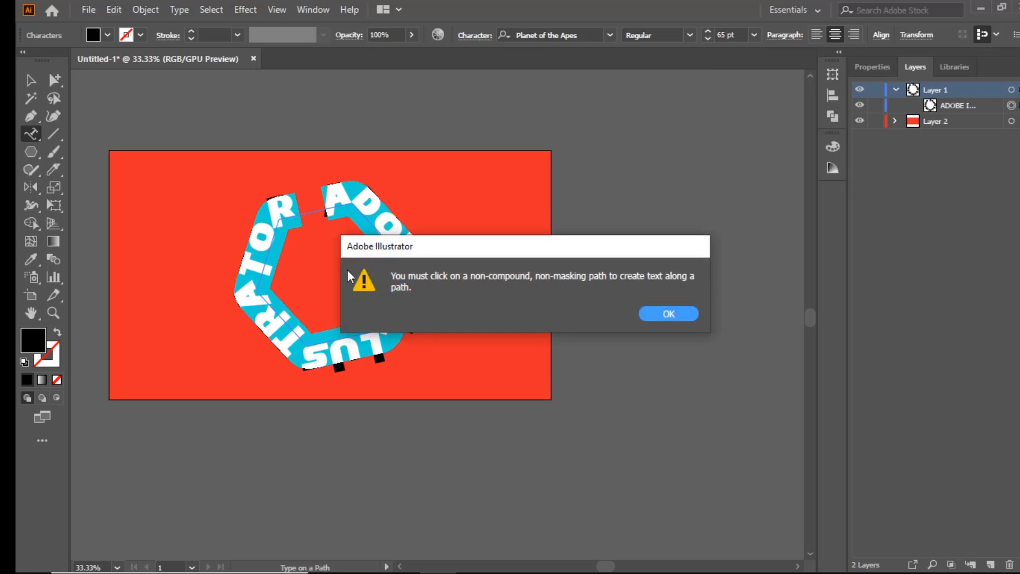
click(662, 313)
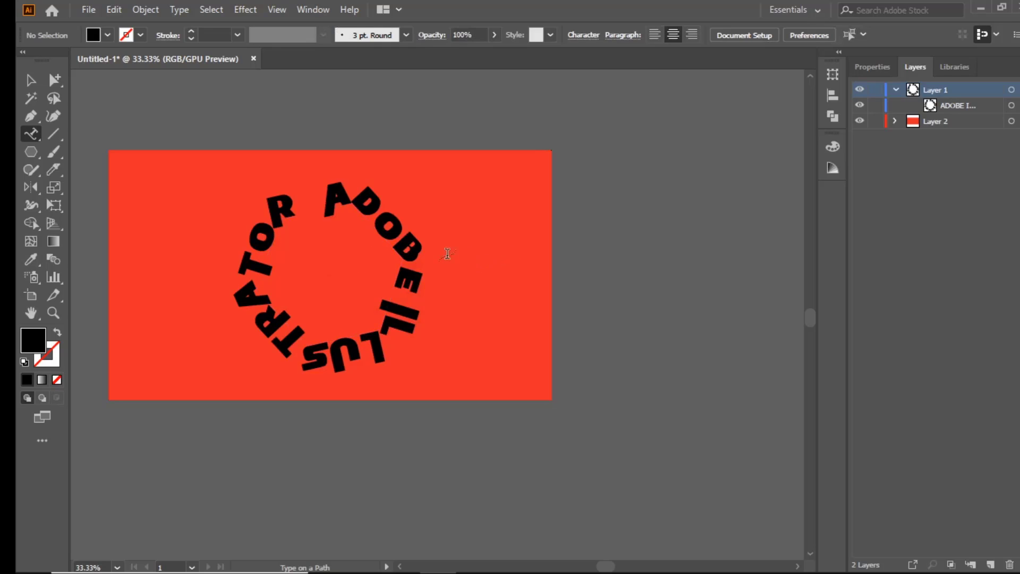
- Select all the characters of the hexagon path type and set their font to Aargh Normal
click(394, 221)
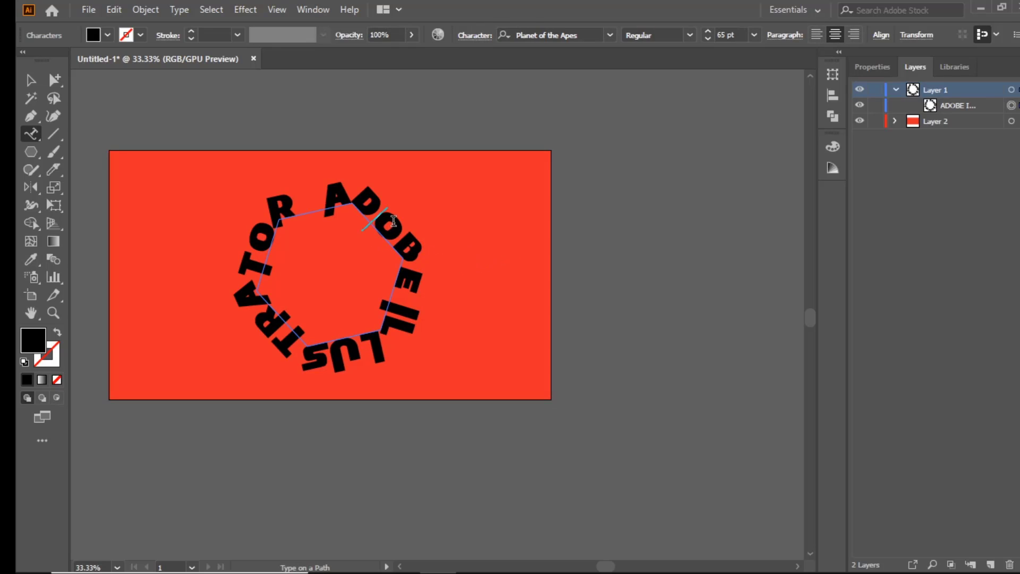
key(ctrl+a)
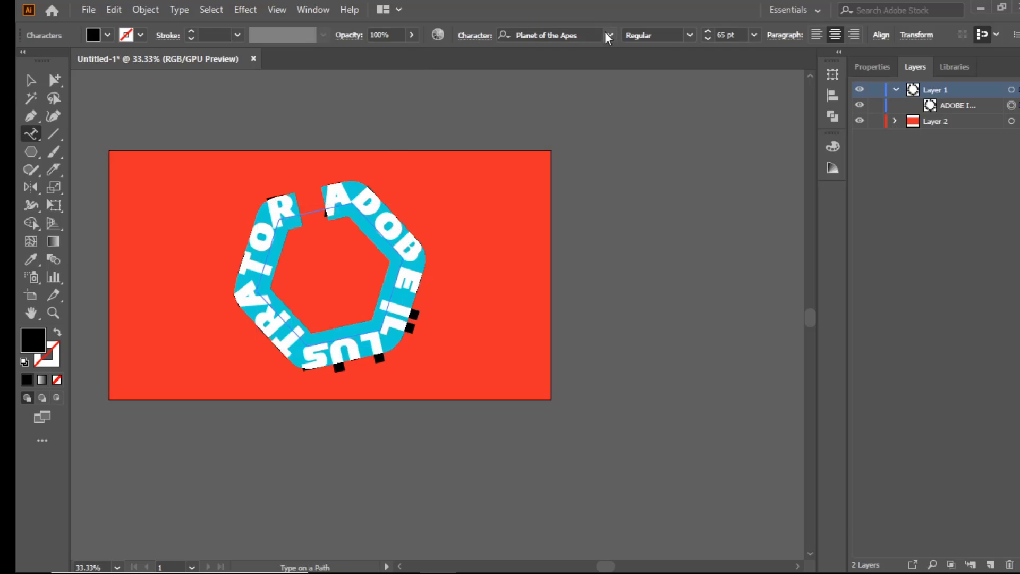
click(609, 35)
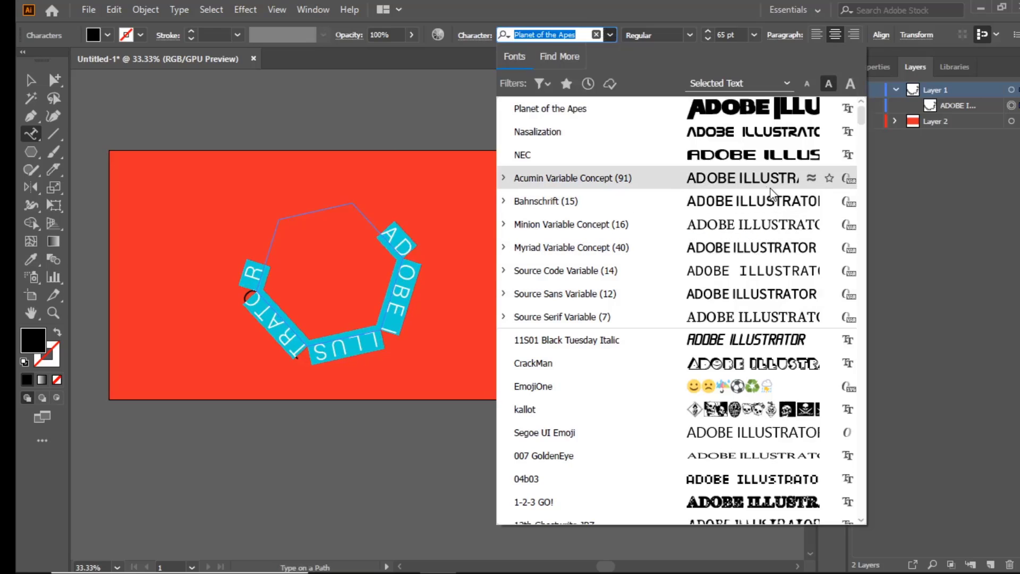
scroll(773, 189, down, 9)
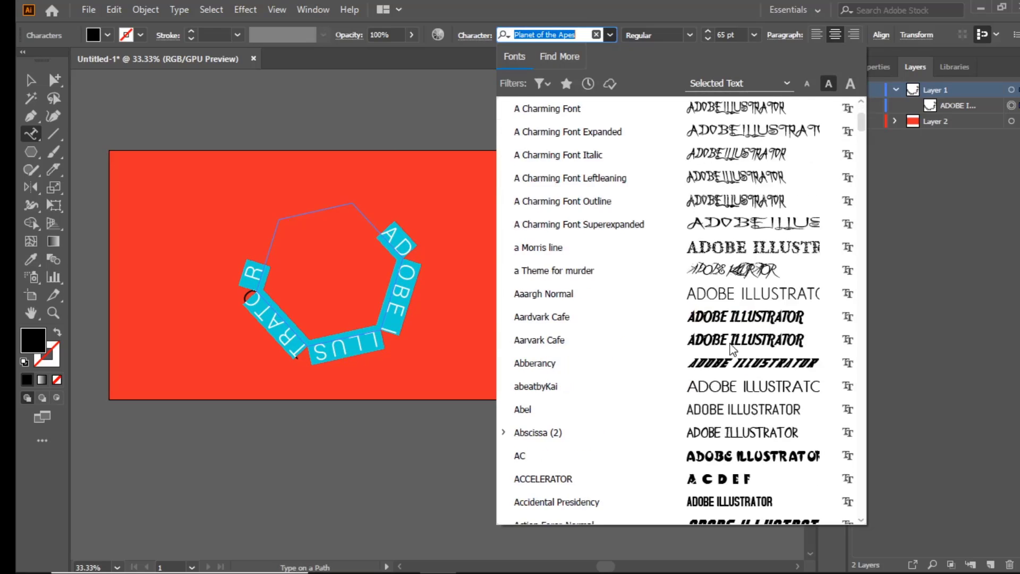
click(733, 305)
click(368, 304)
click(667, 313)
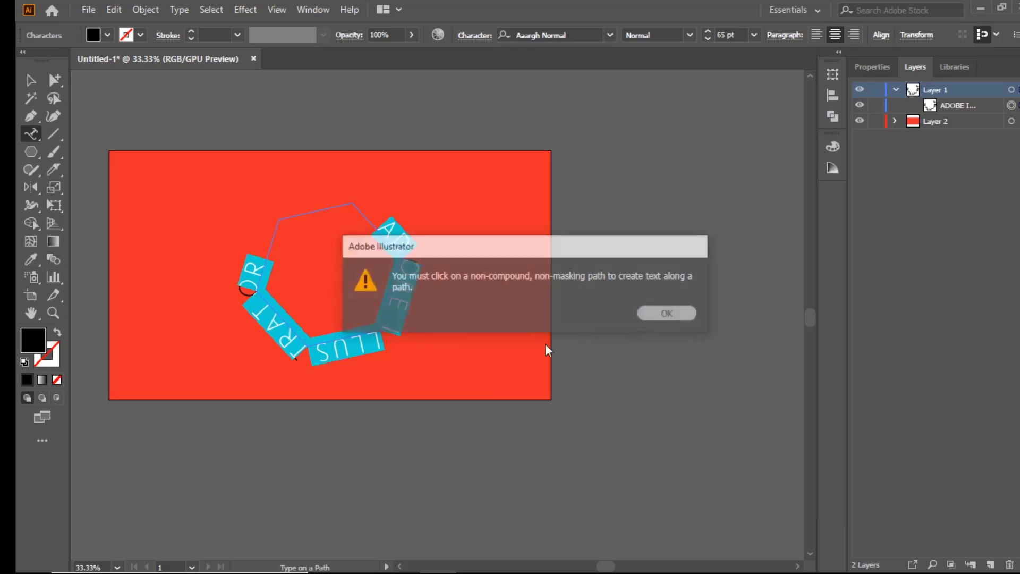
- Rotate the path type roughly half a turn so the lettering arches over the top of the hexagon, and deselect it
key(v)
click(273, 321)
drag(245, 355, 464, 328)
click(616, 301)
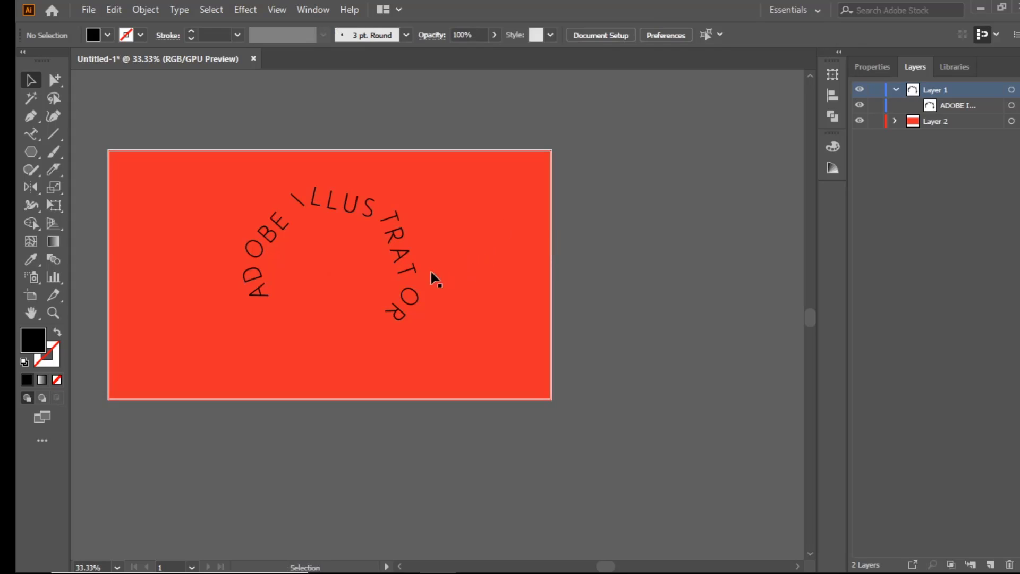
- Widen the gap between ADOBE and ILLUSTRATOR by inserting extra spaces in the path type, and deselect it
click(282, 201)
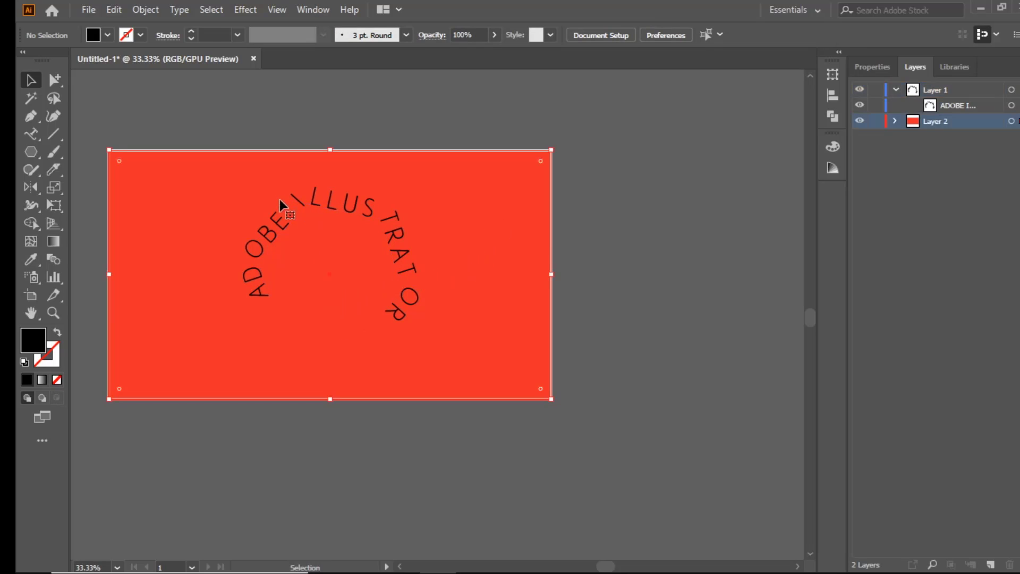
key(t)
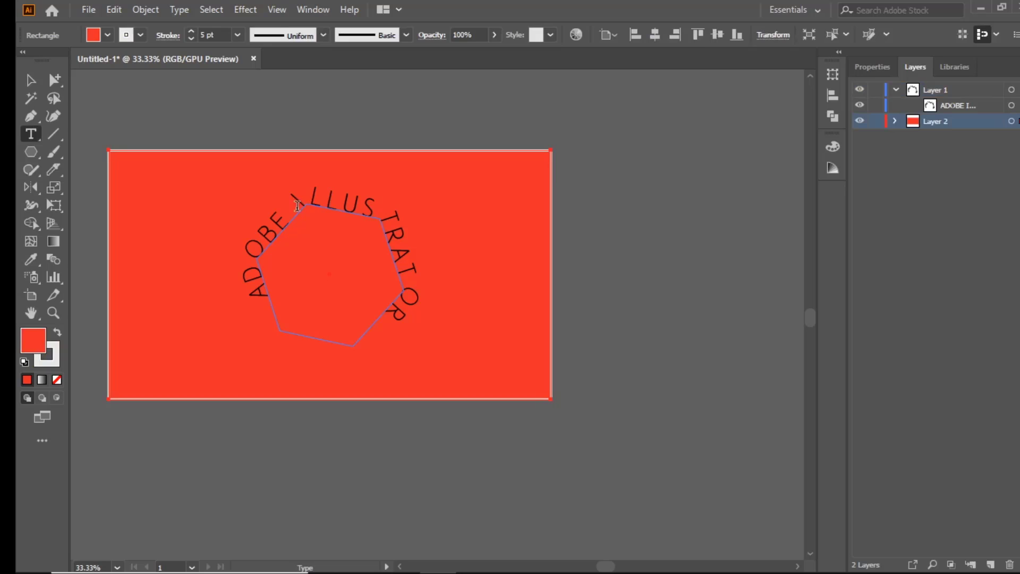
click(296, 206)
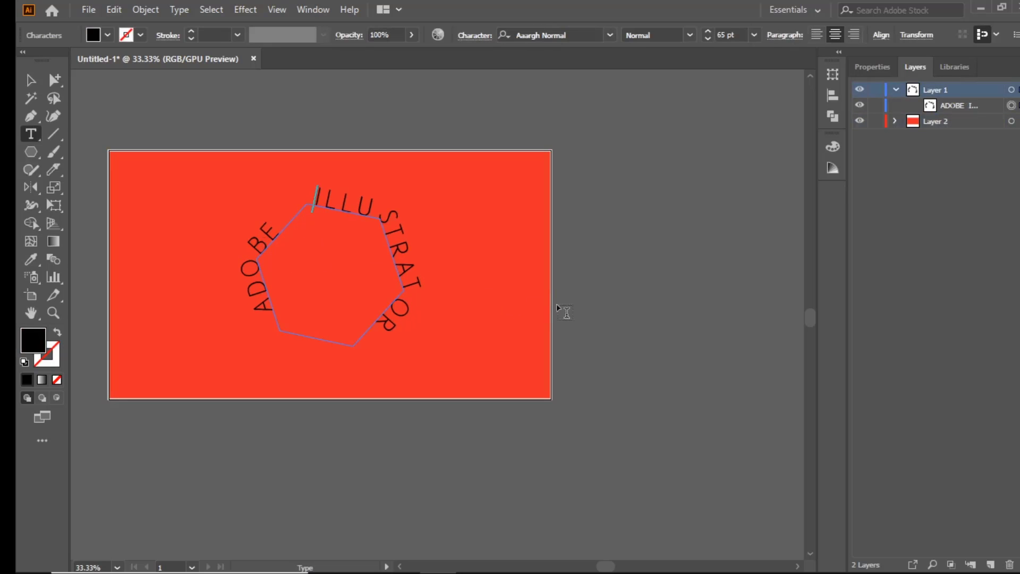
text(V)
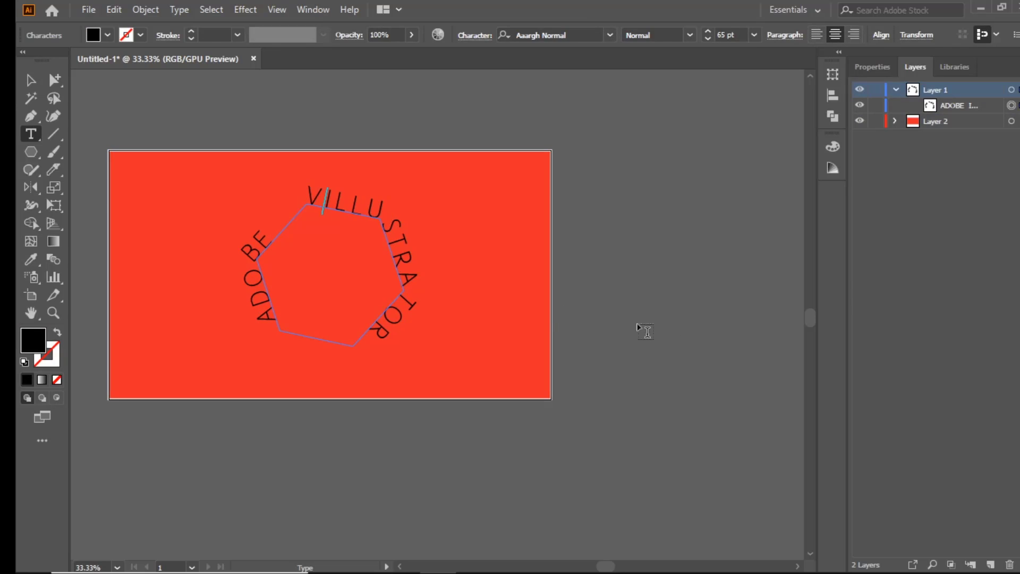
key(BackSpace)
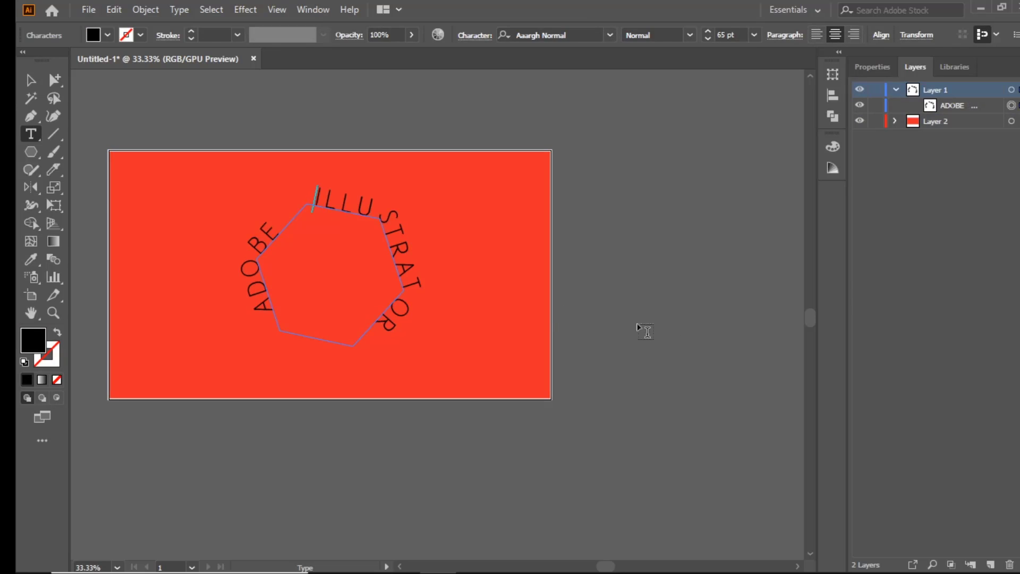
click(30, 80)
click(569, 276)
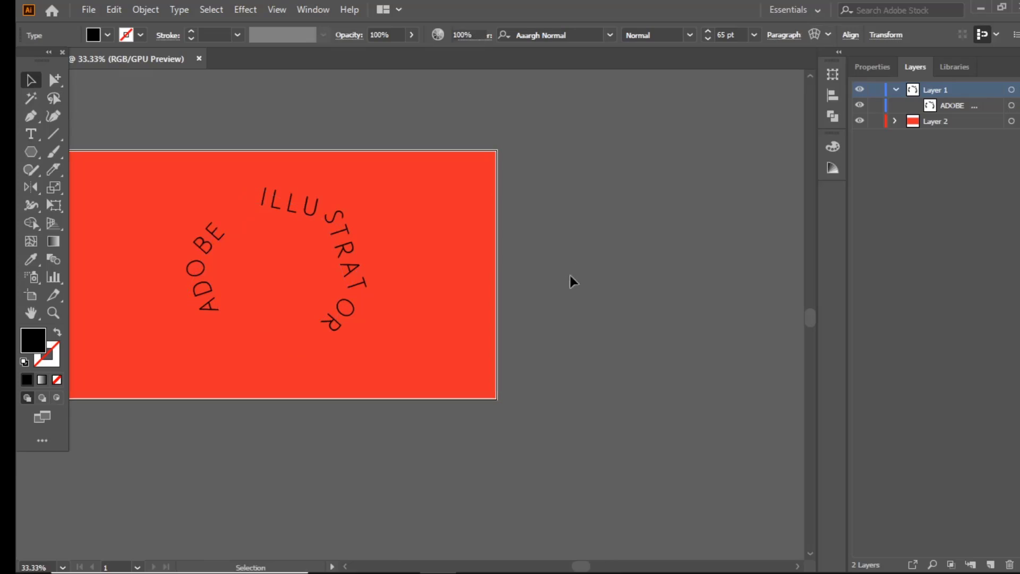
scroll(448, 282, down, 2)
scroll(221, 265, up, 3)
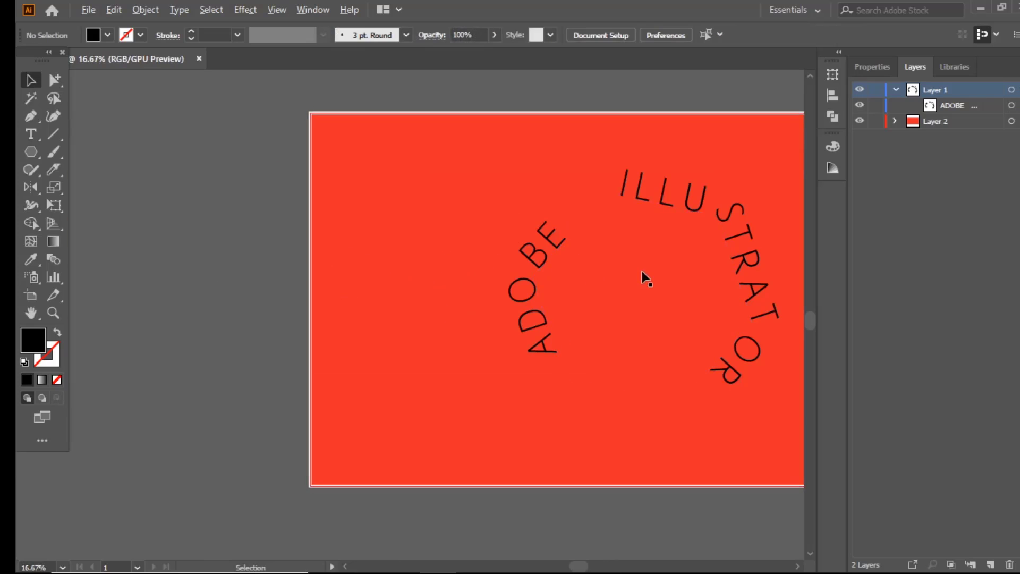
scroll(611, 294, down, 2)
scroll(704, 298, up, 2)
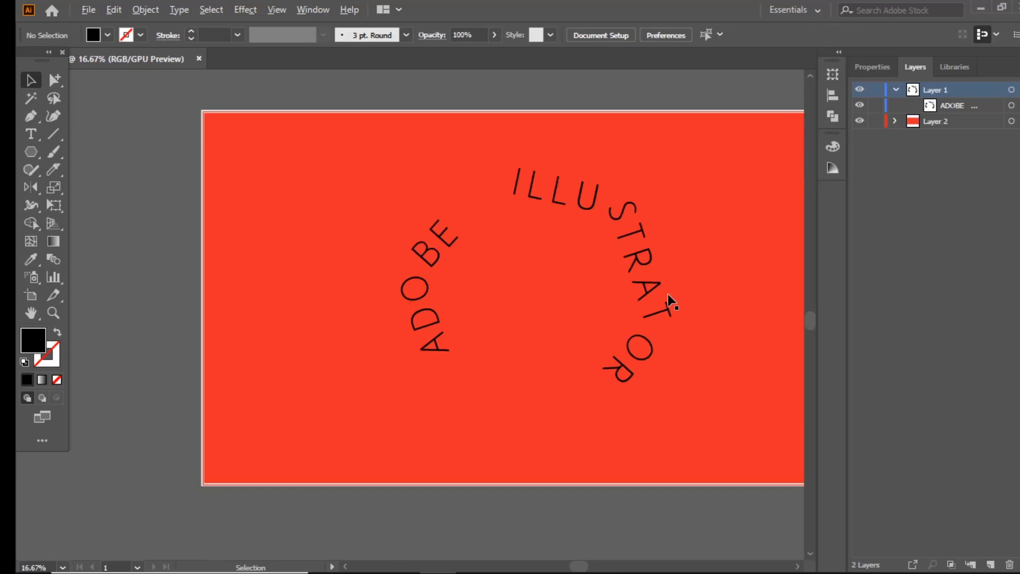
scroll(646, 292, up, 1)
scroll(449, 251, down, 3)
scroll(458, 244, up, 2)
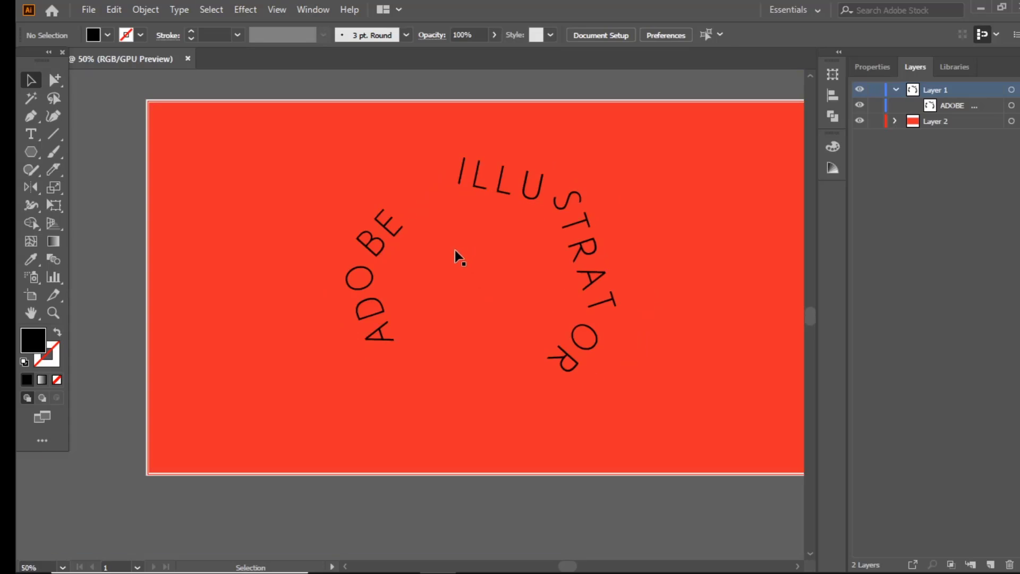